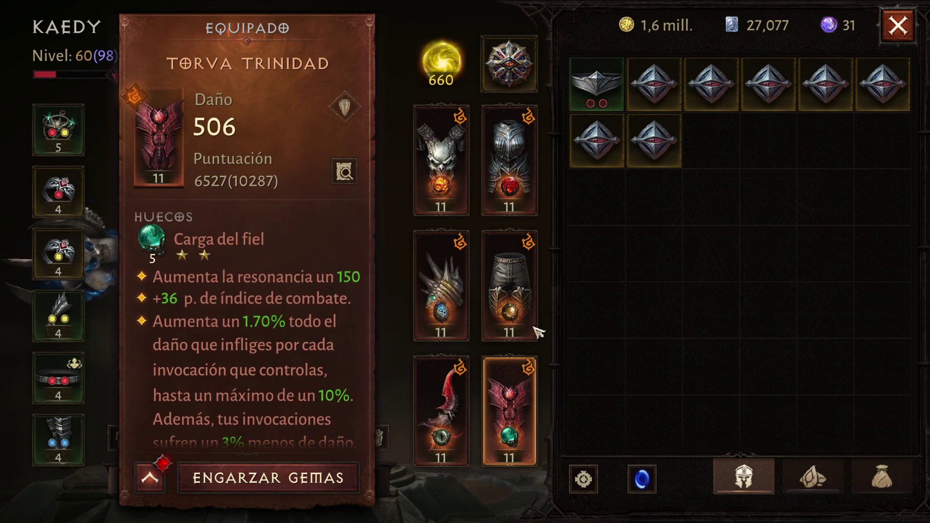
Leave the details of the Torva Trinidad shield and the equipment screen, and open the in-game shop (Tienda)
scroll(312, 363, up, 5)
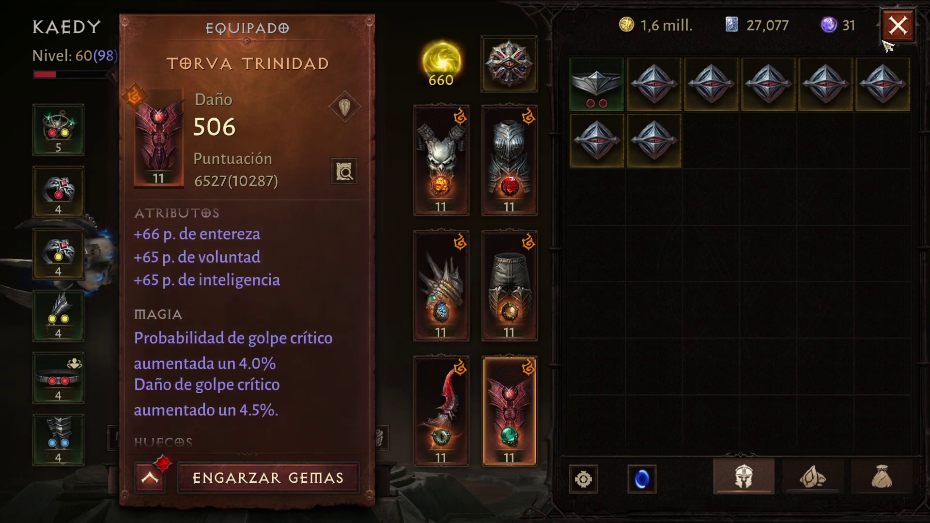
click(888, 37)
click(886, 34)
click(772, 131)
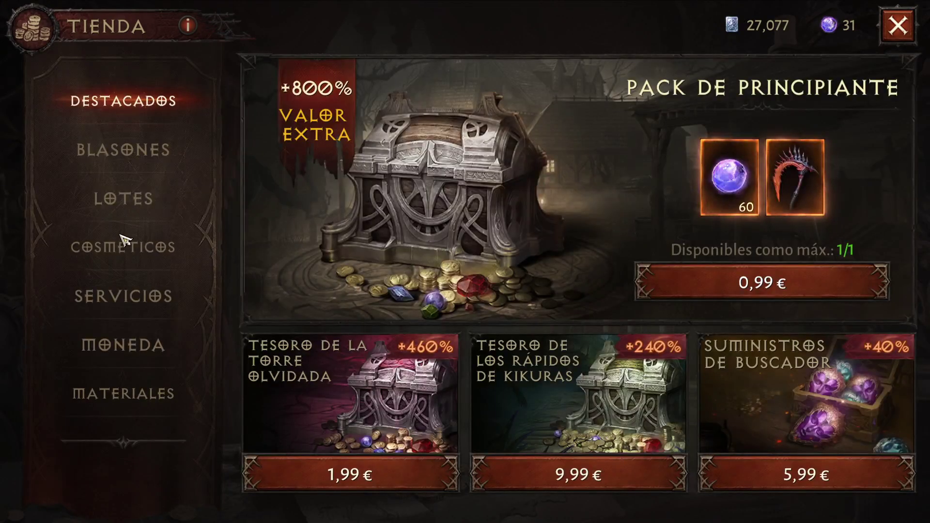
Browse the shop's Servicios, Lotes, Moneda and Materiales categories and show the Eco del Albor offer under Materiales
click(128, 302)
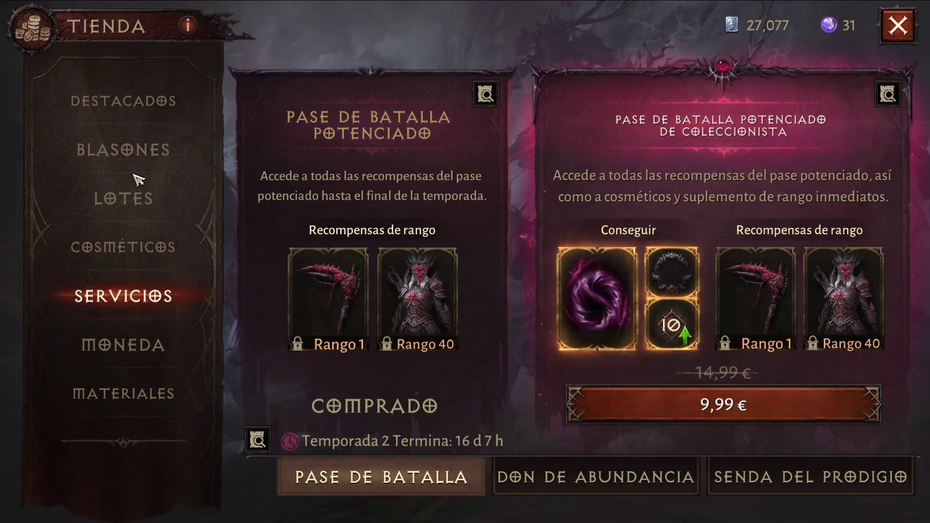
click(137, 202)
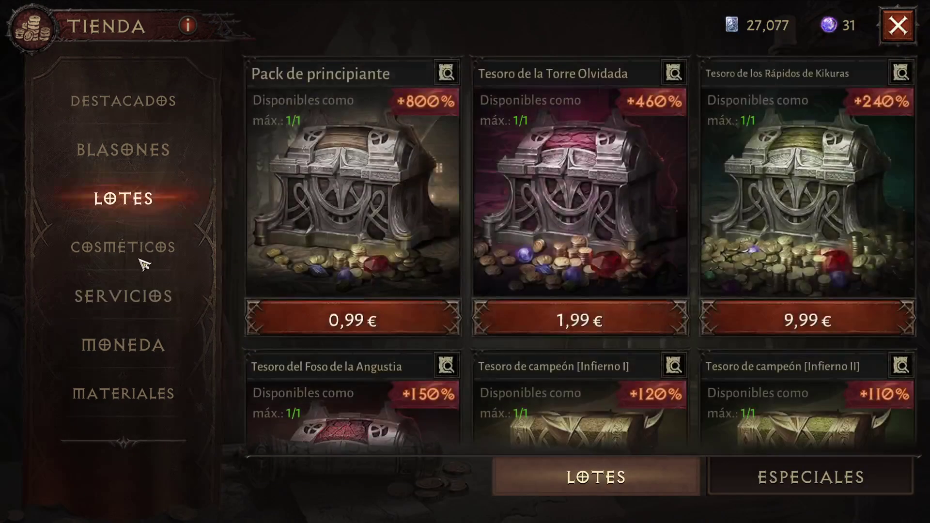
click(137, 347)
click(144, 410)
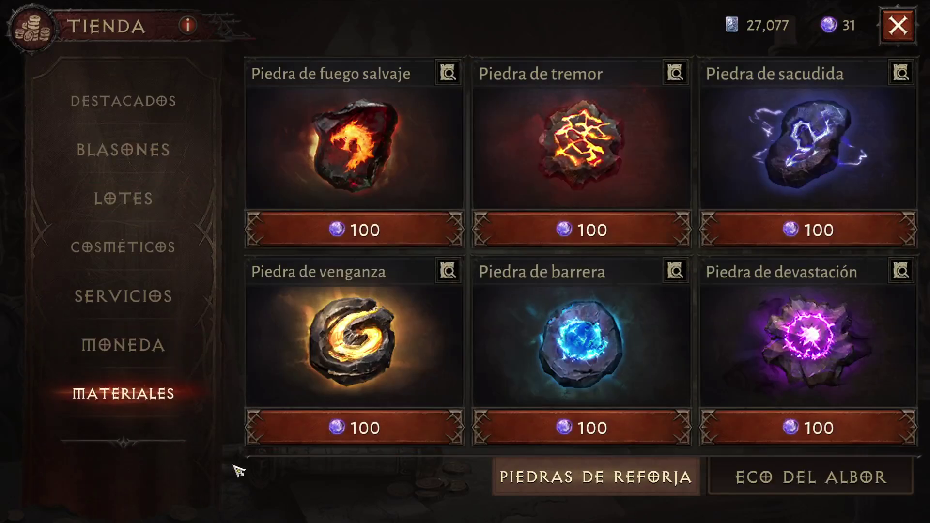
click(868, 487)
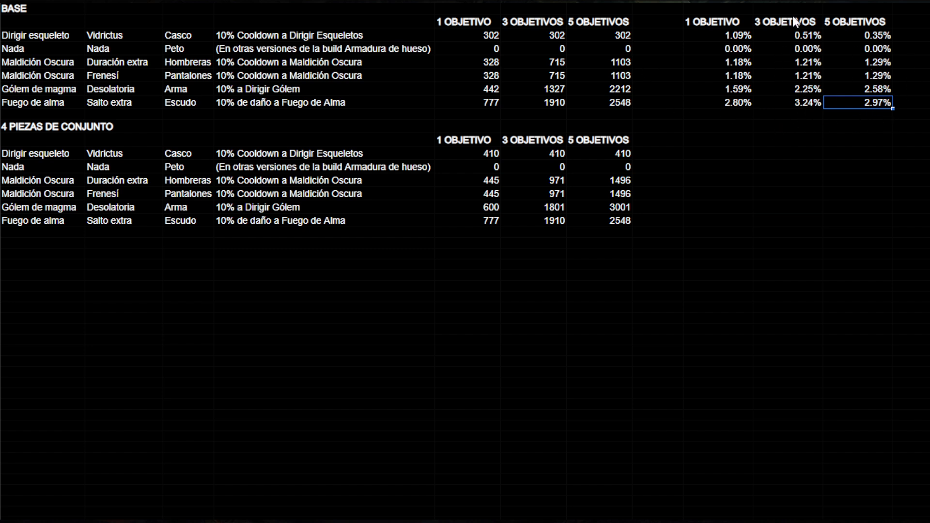
In the spreadsheet's BASE table, examine the Fuego de alma shield percentage for 3 OBJETIVOS
click(800, 100)
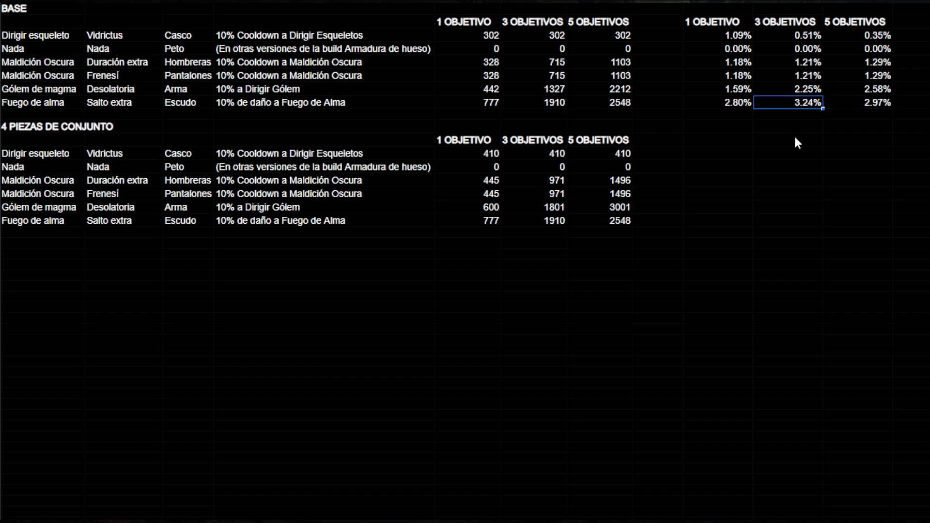
click(713, 144)
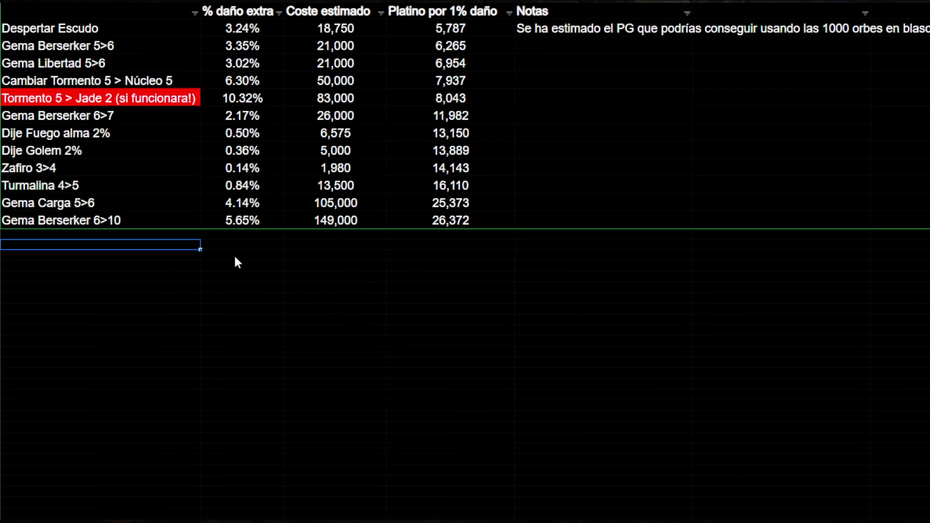
Examine the Despertar Escudo row in the upgrade cost table: extra damage, estimated cost and platinum per 1% damage
click(46, 27)
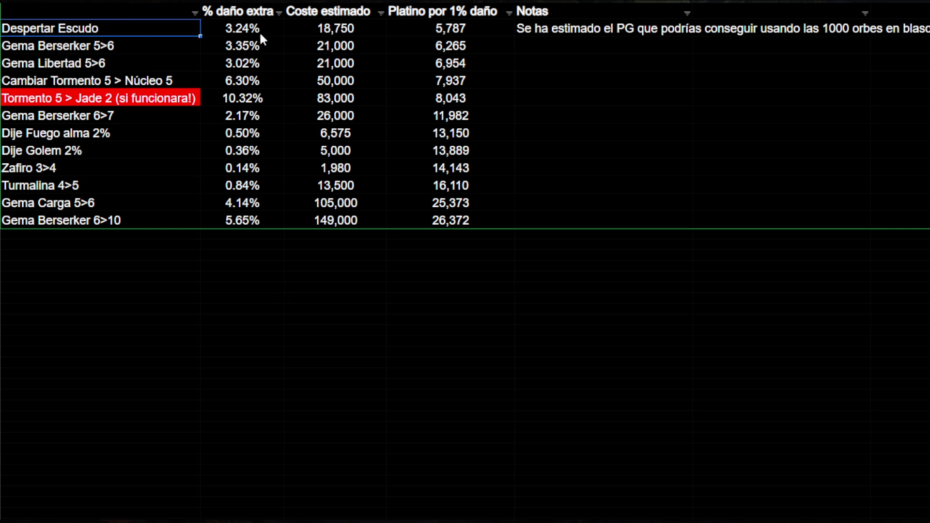
click(321, 27)
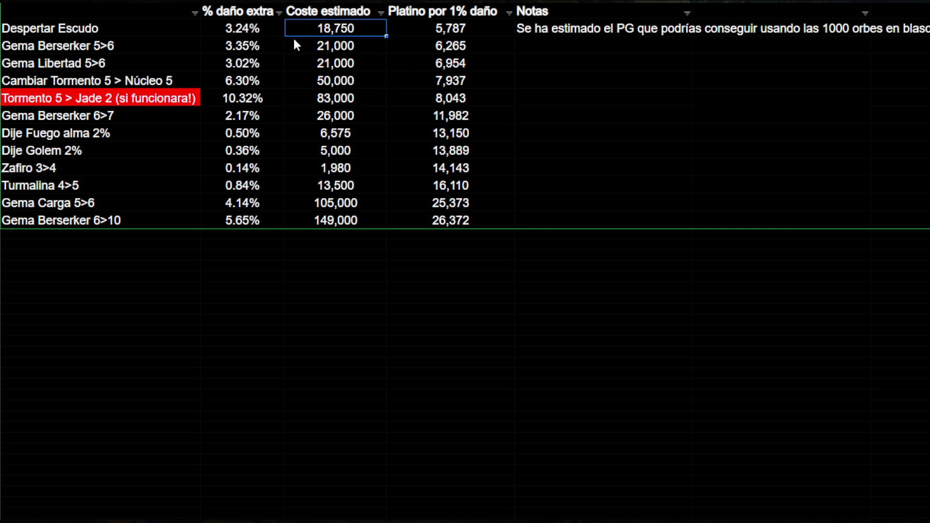
click(435, 33)
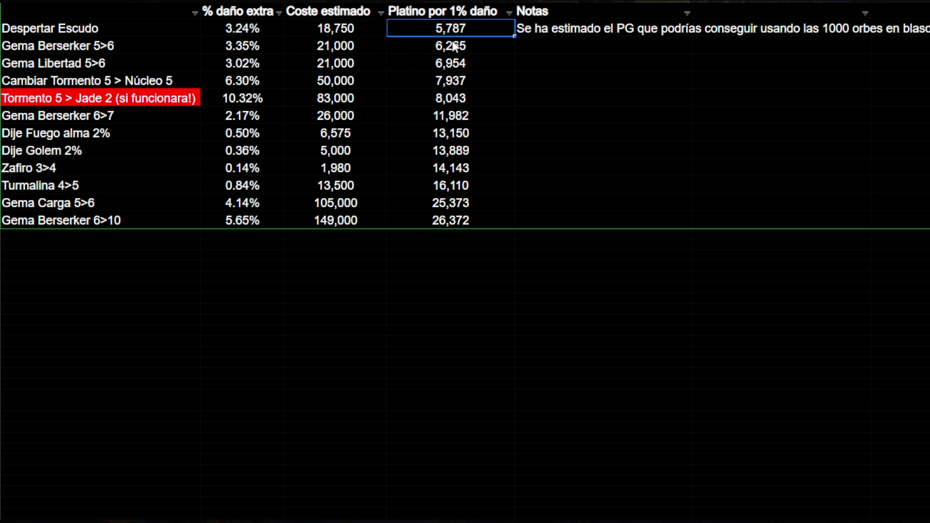
click(324, 31)
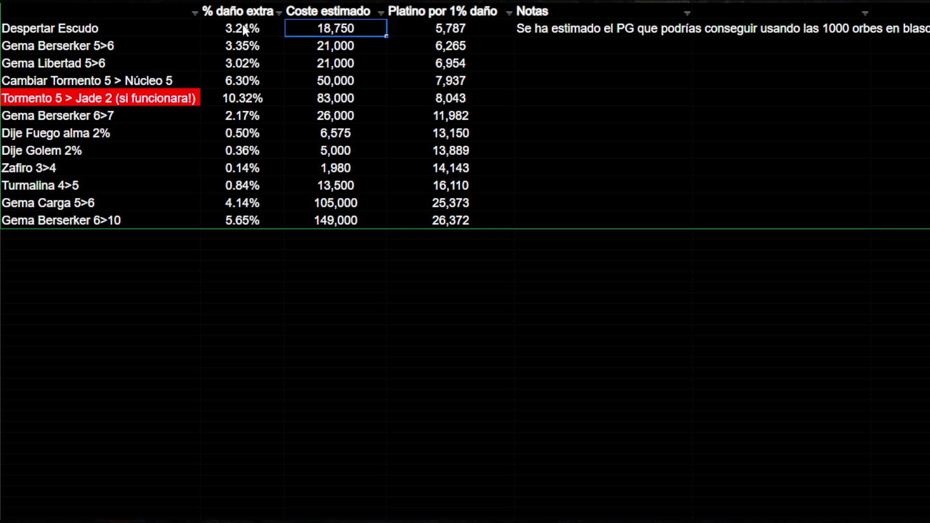
click(256, 31)
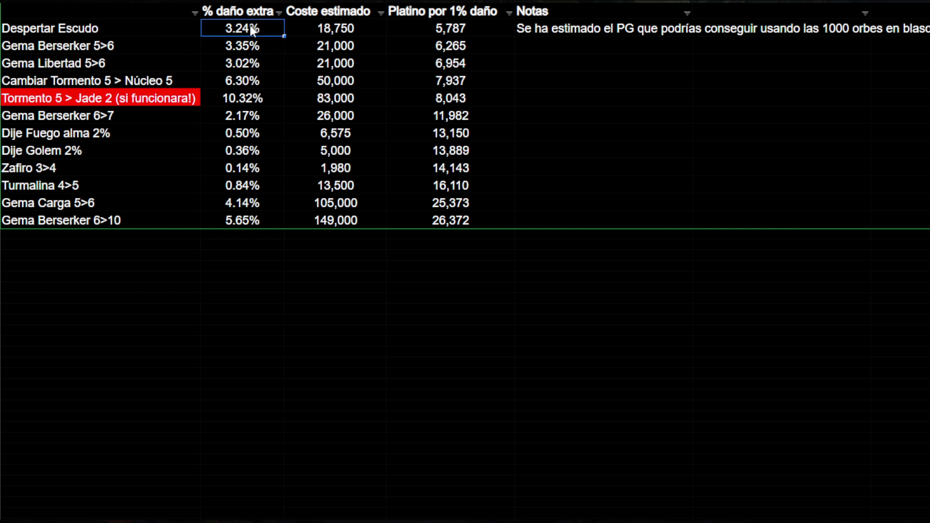
Examine the Gema Berserker 6>10 row for its estimated cost, extra damage and platinum per 1% damage
click(77, 218)
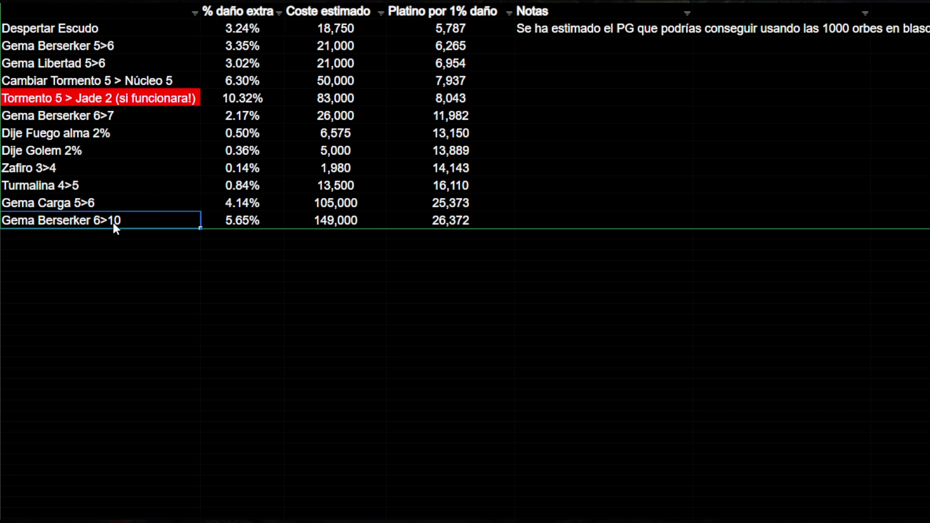
click(346, 219)
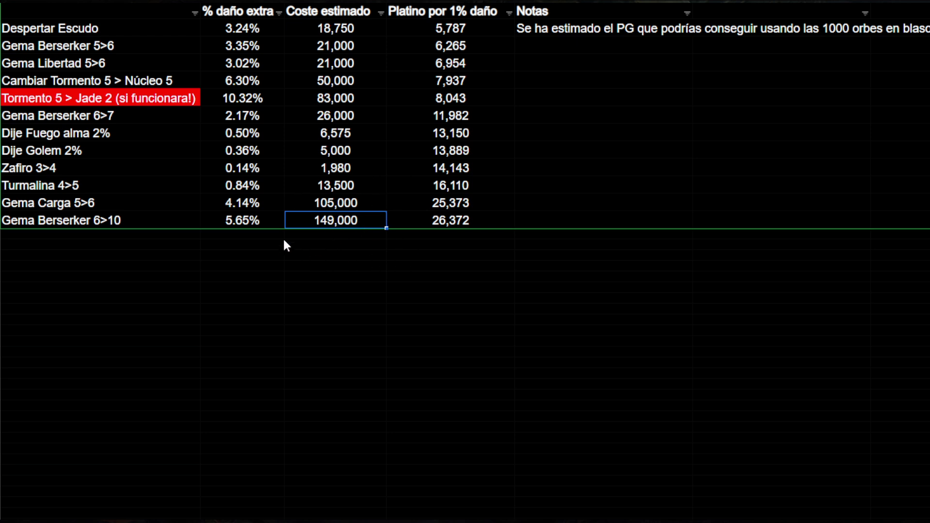
click(242, 222)
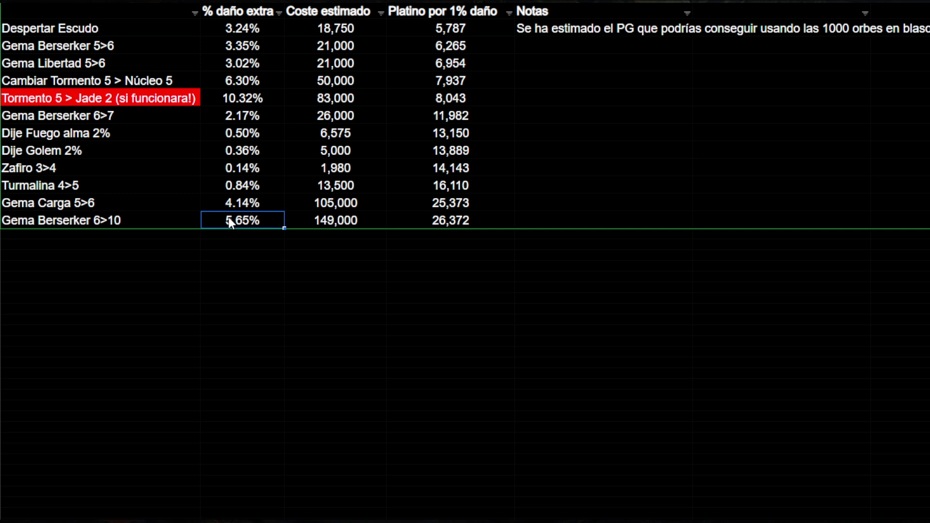
click(457, 224)
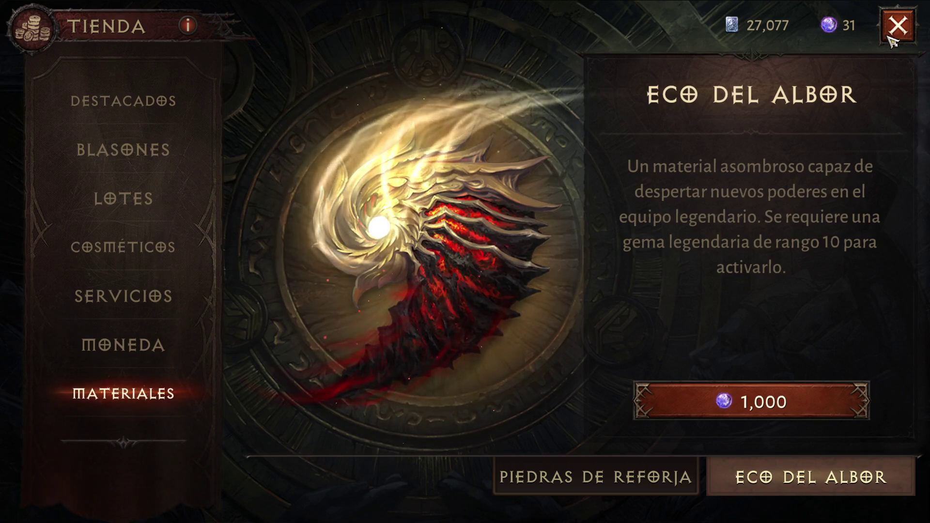
Switch back to the game, leave the shop and open the Falla de desafío leaderboard for the Nigromante class
click(909, 25)
click(913, 23)
click(891, 473)
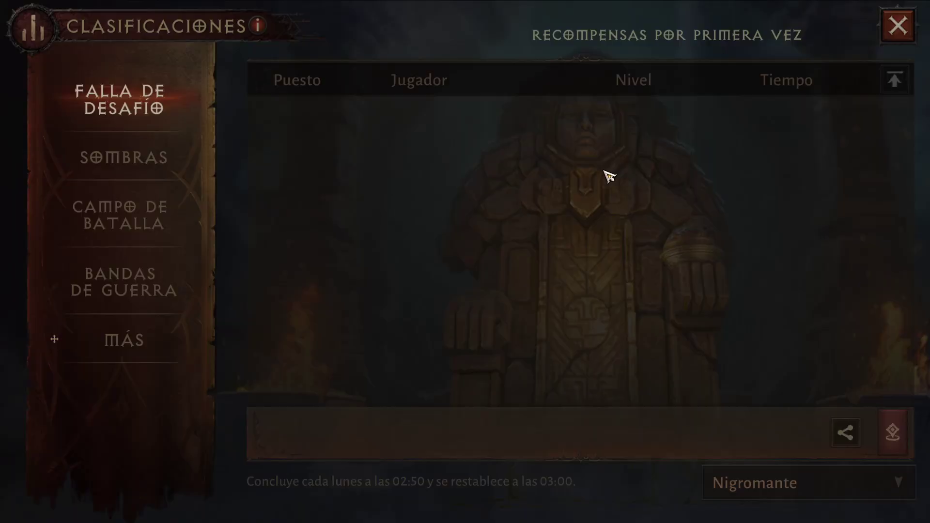
View the profiles of the first- and second-ranked Nigromante players, returning to the leaderboard after each
click(390, 136)
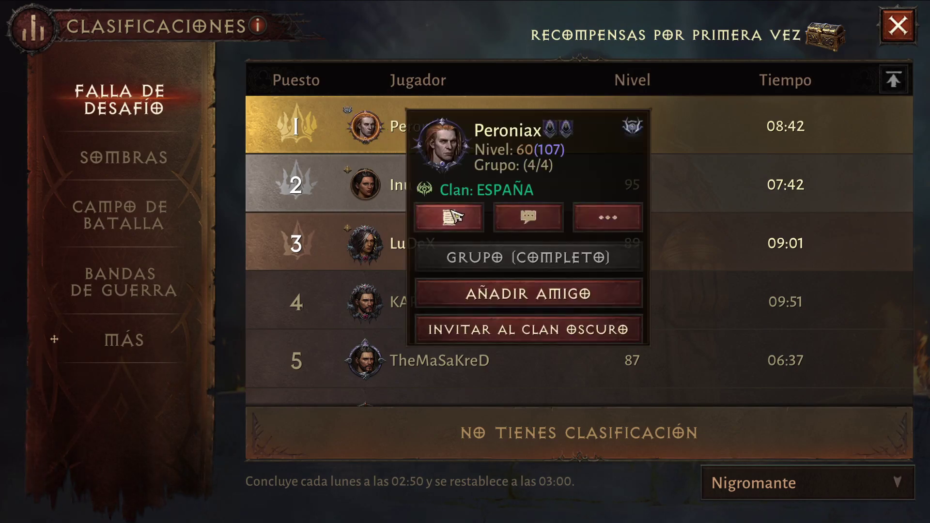
click(450, 214)
key(Escape)
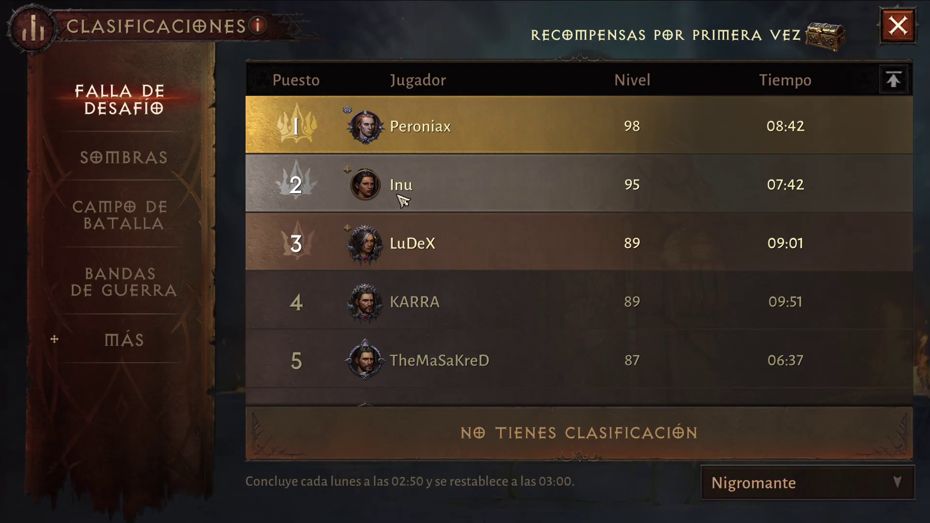
click(372, 190)
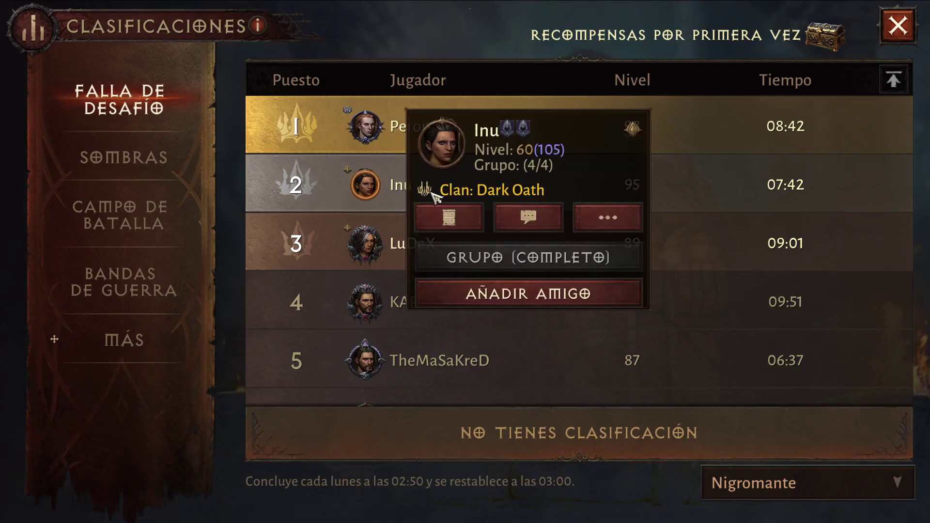
click(448, 215)
key(Escape)
Open the third-ranked player's profile, inspect the awakened off-hand and the Desolatoria weapon, and return to the leaderboard
click(387, 257)
click(449, 198)
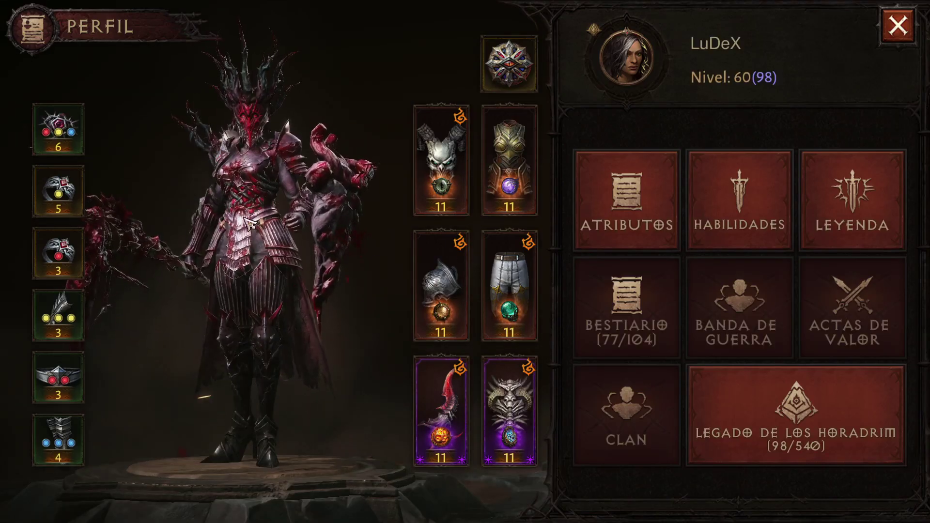
click(508, 412)
click(449, 422)
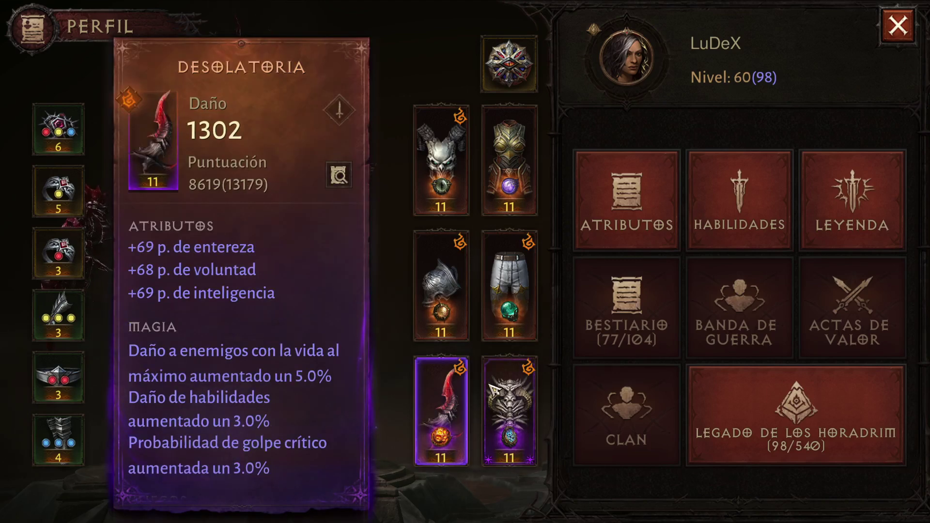
click(897, 25)
Check the equipment profiles of the fourth- and fifth-ranked players and return to the leaderboard
click(371, 302)
click(445, 203)
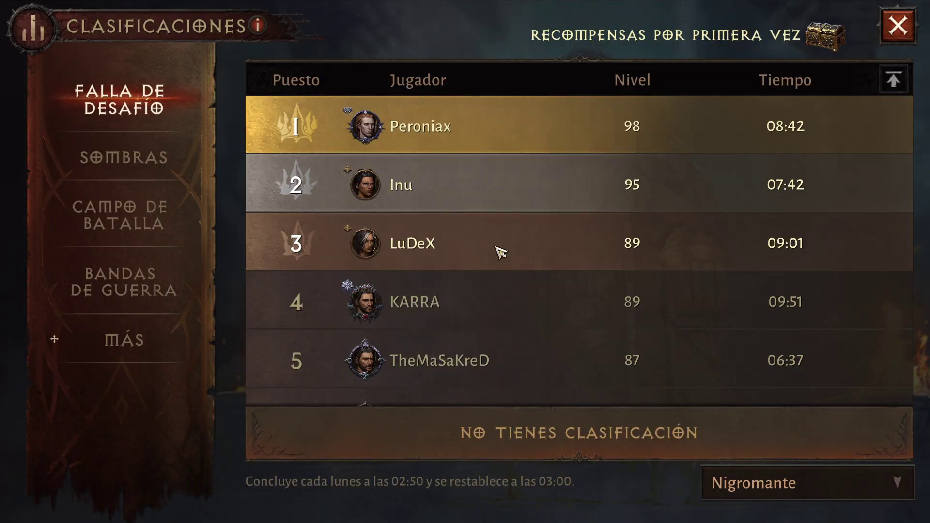
click(897, 25)
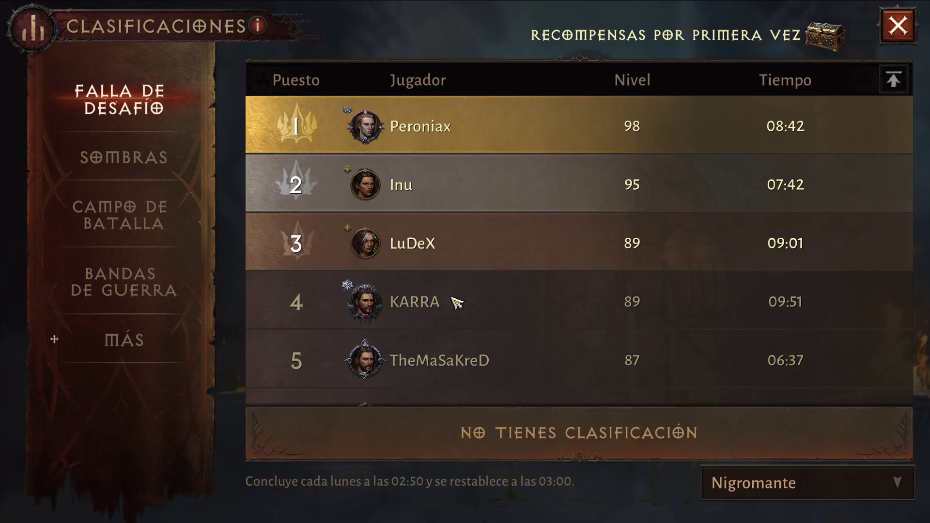
click(383, 358)
click(448, 199)
key(Escape)
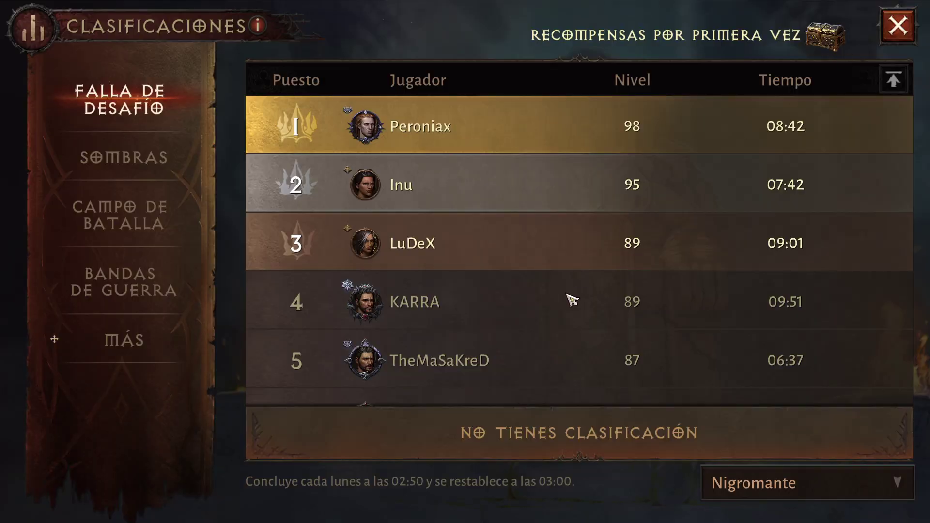
Check the equipment profile of the sixth-ranked player and return to the leaderboard
drag(570, 287, 571, 153)
click(372, 231)
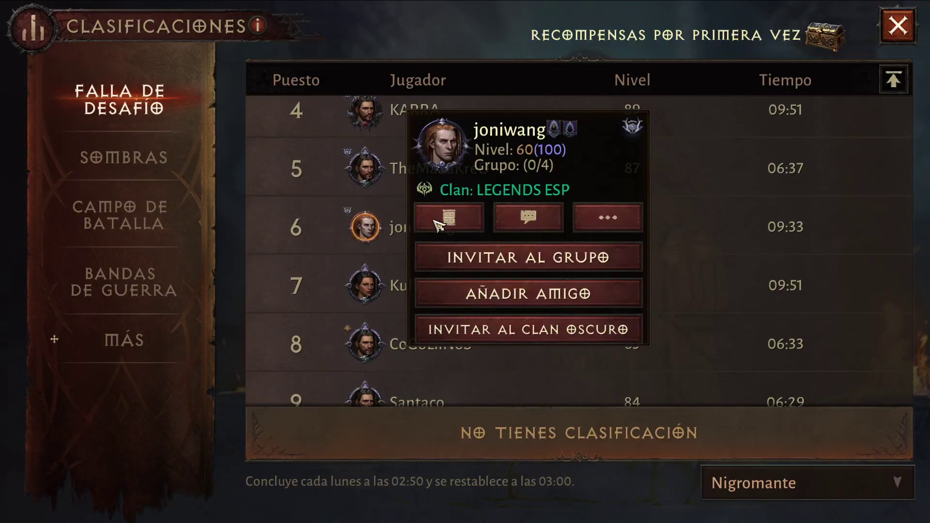
click(446, 216)
click(895, 27)
Check the equipment profiles of the ninth- and tenth-ranked players and return to the leaderboard
scroll(492, 245, down, 3)
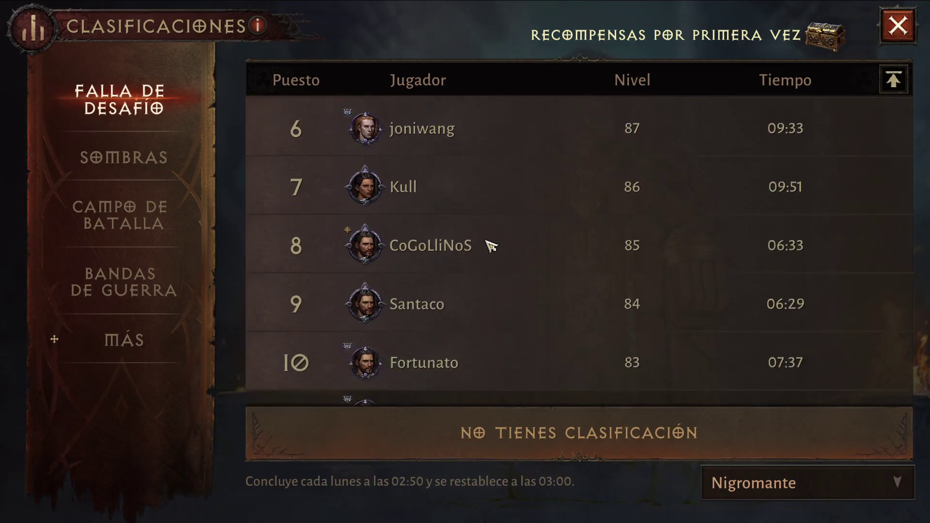
click(371, 252)
click(440, 234)
key(Escape)
click(369, 305)
click(446, 218)
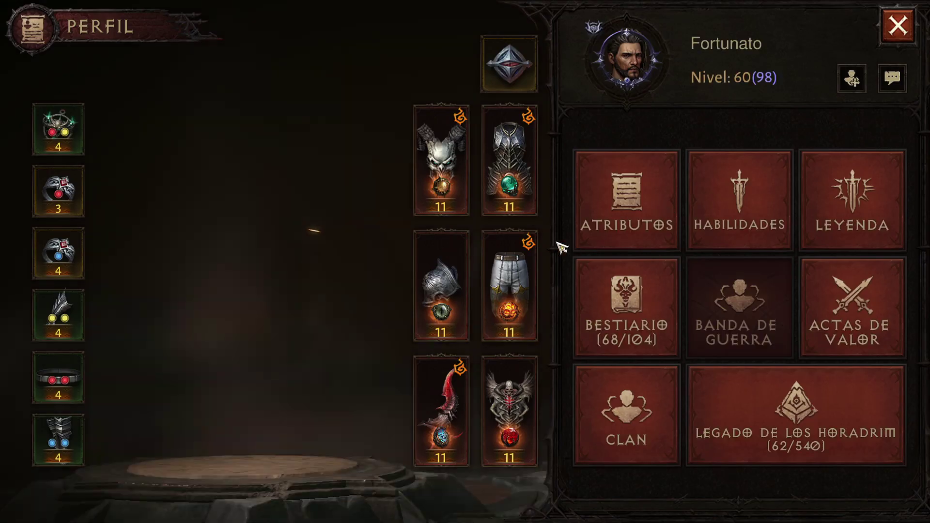
click(897, 25)
Check the equipment profiles of the eleventh- and twelfth-ranked players and return to the leaderboard
click(386, 361)
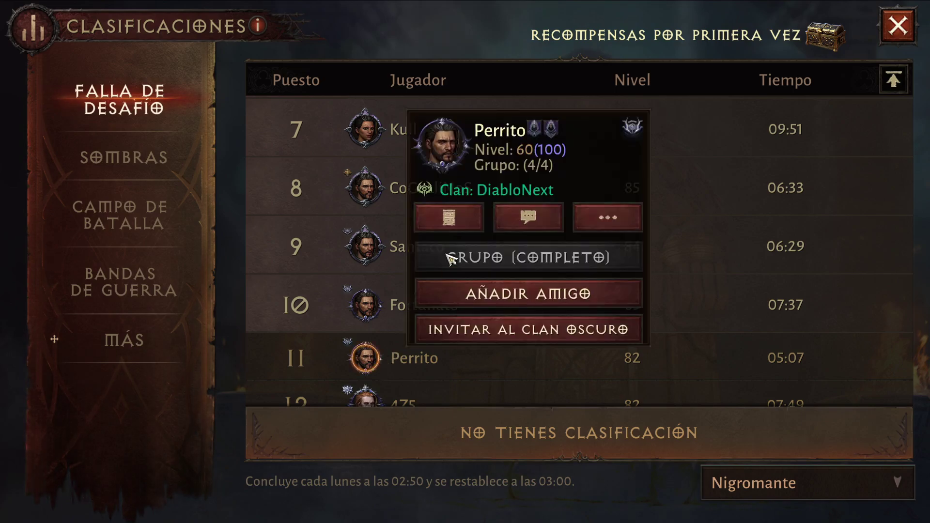
click(448, 217)
click(898, 26)
scroll(436, 262, down, 2)
click(379, 281)
click(460, 207)
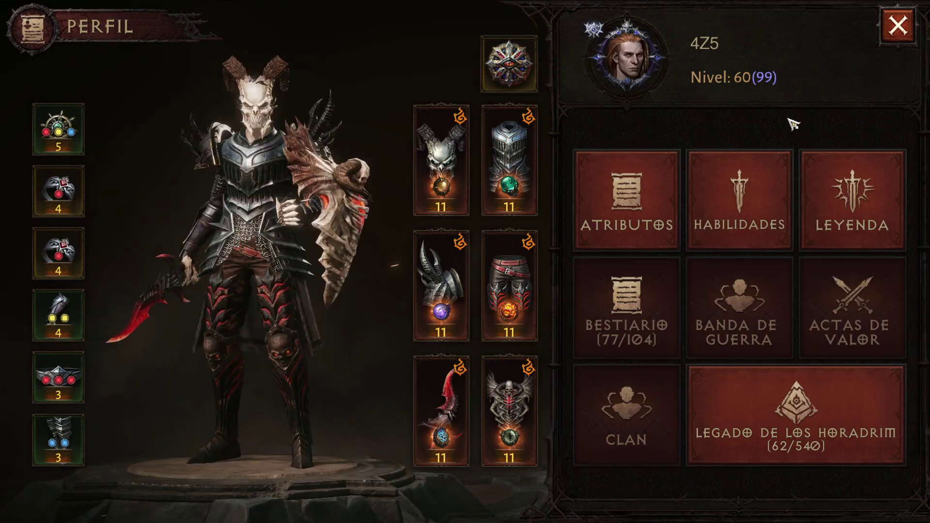
click(897, 25)
Check the equipment profiles of two players below twelfth place, including the seventeenth-ranked one, and return to the leaderboard
scroll(484, 237, down, 1)
click(412, 249)
click(460, 219)
click(898, 25)
scroll(486, 201, down, 4)
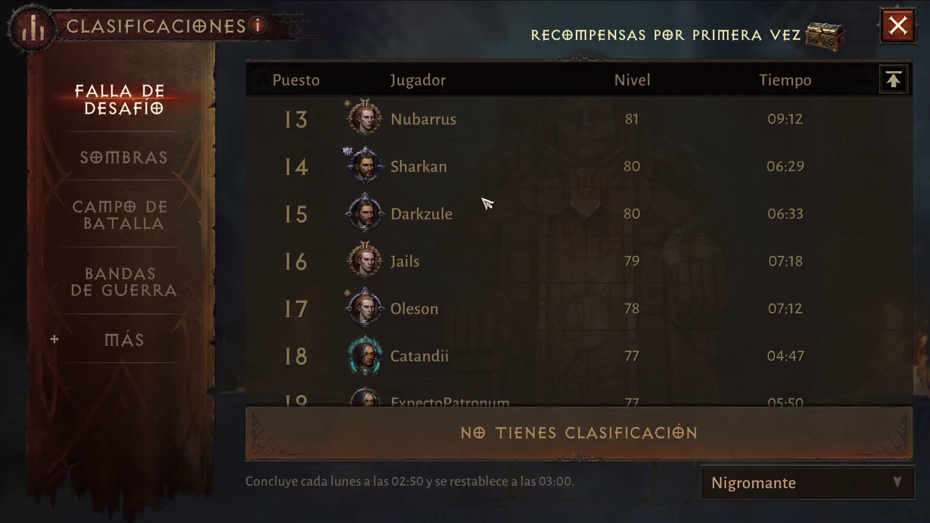
click(374, 229)
click(460, 214)
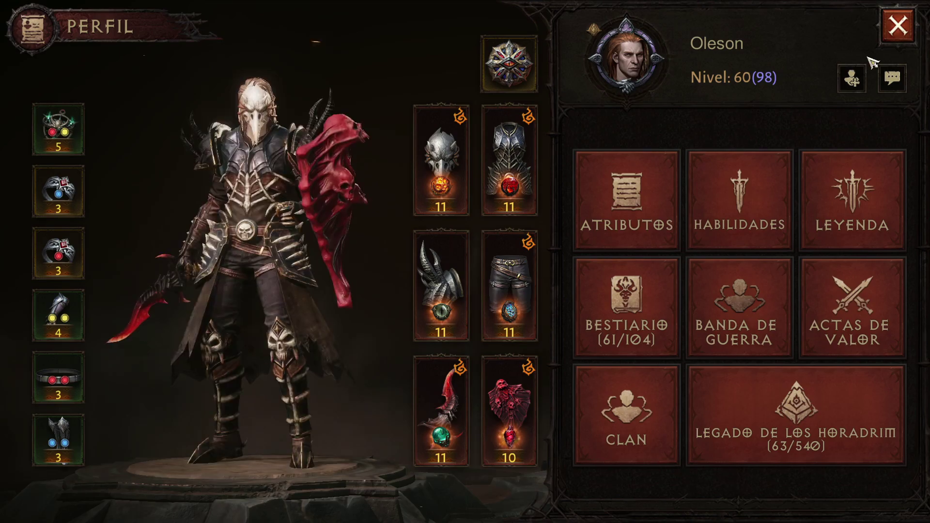
click(897, 25)
Reopen the third-ranked player's profile and inspect the awakened weapon and the La Puya off-hand again
scroll(500, 174, up, 14)
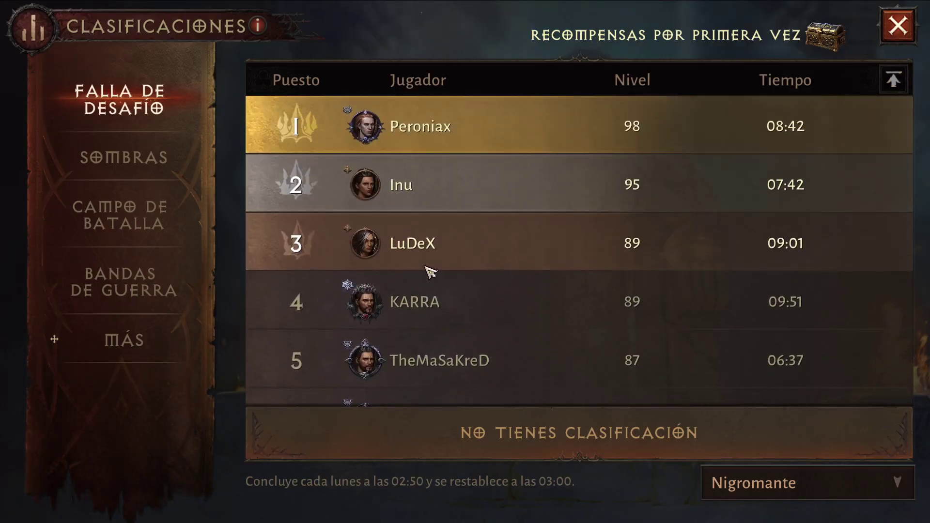
click(368, 246)
click(460, 196)
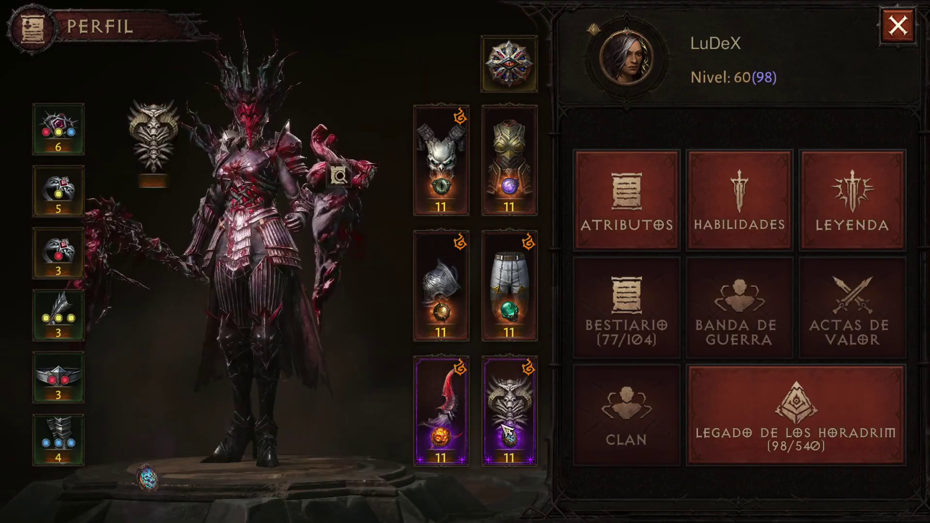
click(506, 416)
click(457, 425)
click(490, 419)
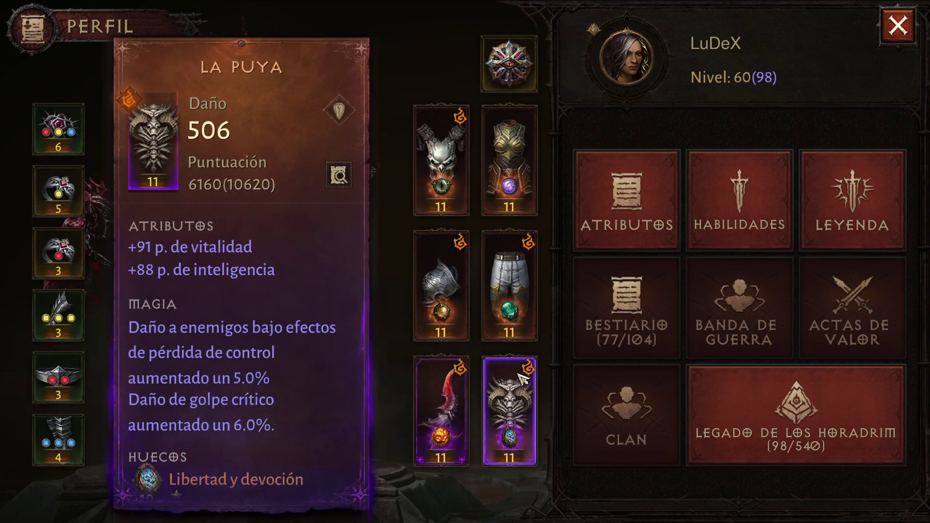